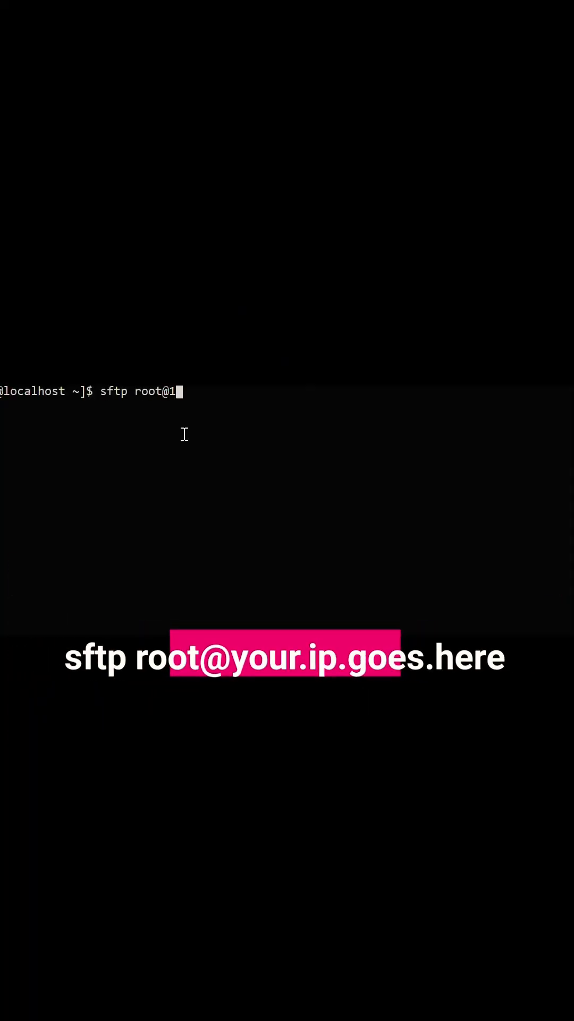
{"action": "type", "text": "27."}
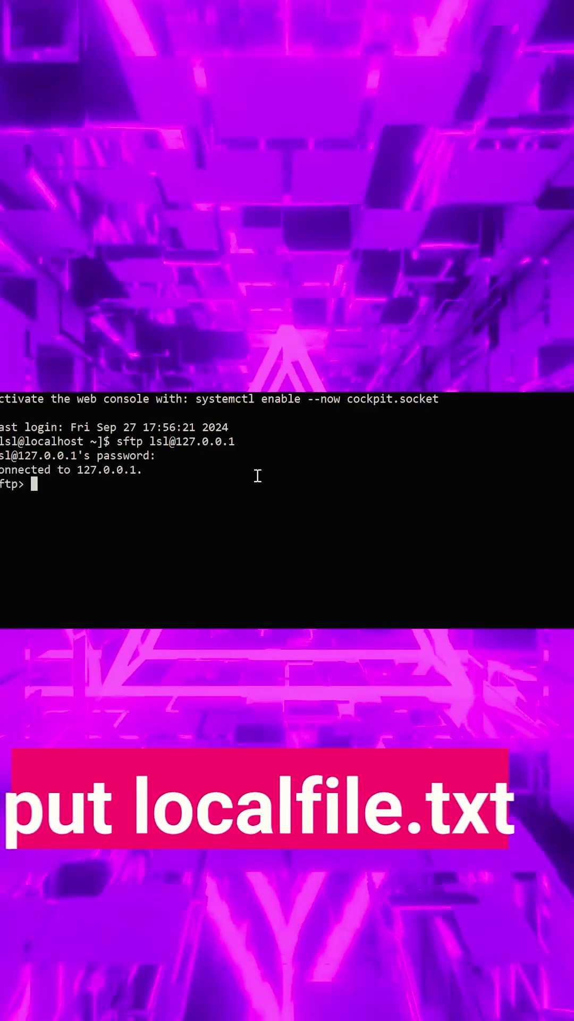
{"action": "type", "text": "pu"}
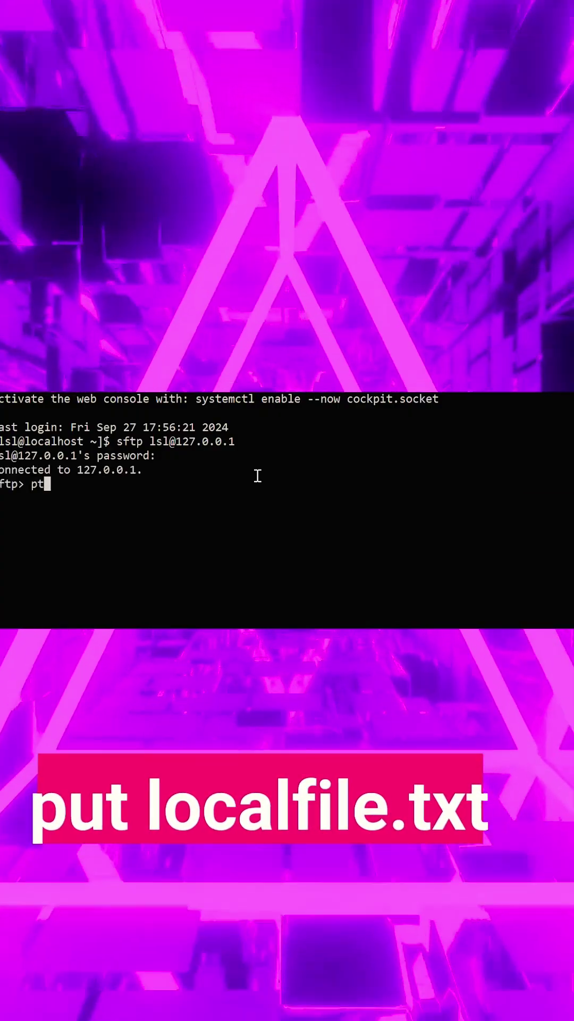
{"action": "type", "text": "t localfile.txt"}
- Run put localfile.txt to upload it to /home/lsl, then select the 100% result lines
{"action": "key", "text": "Return"}
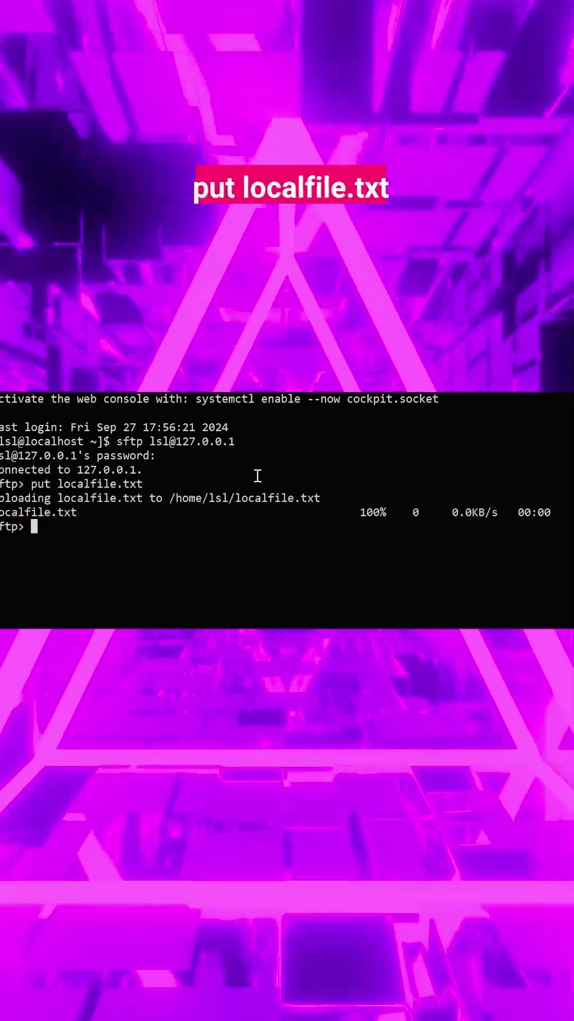
{"action": "left_click_drag", "start_coordinate": [2, 498], "coordinate": [261, 513]}
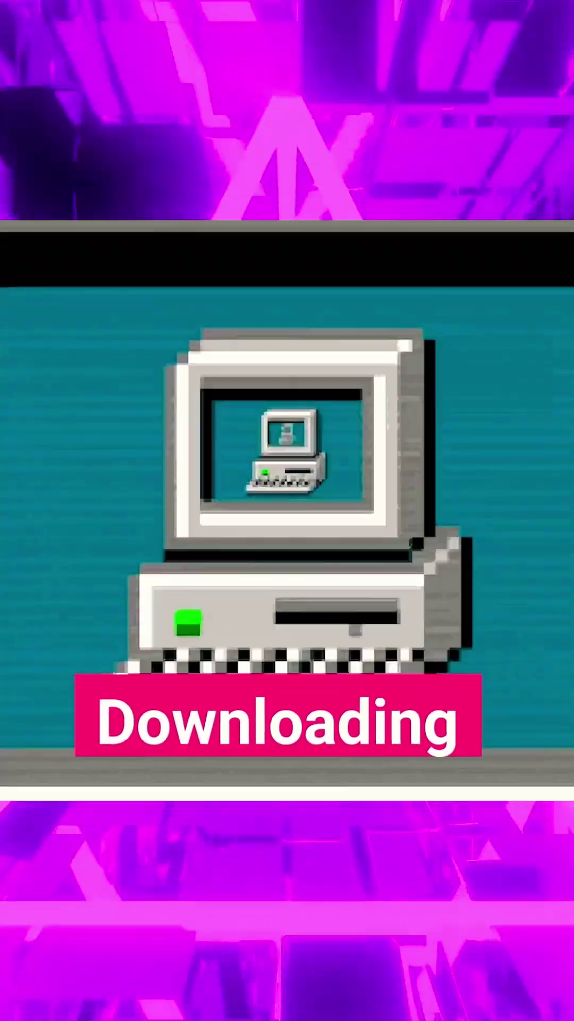